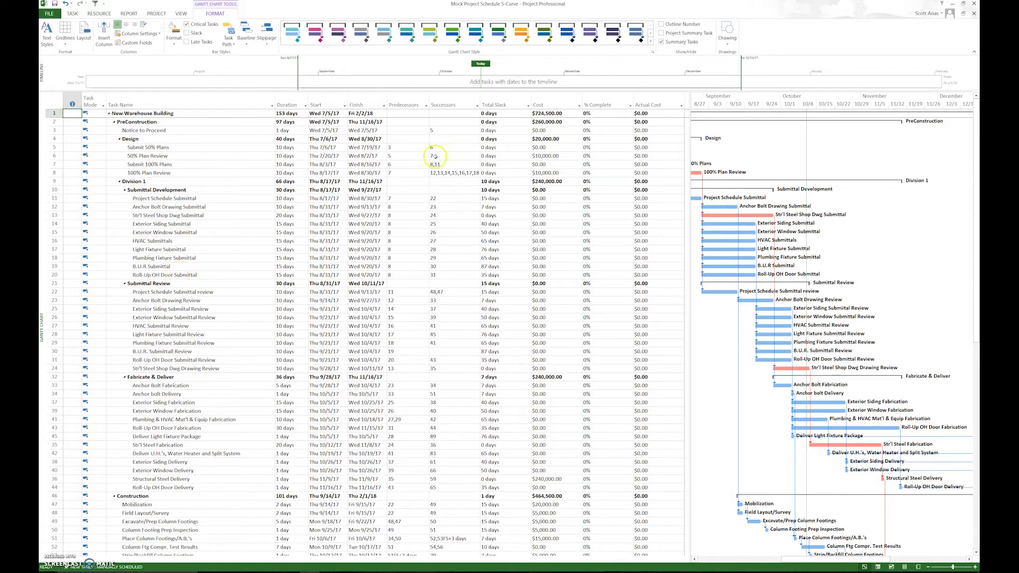
- Examine the Cost, % Complete and Actual Cost columns of the warehouse schedule
{"action": "left_click", "coordinate": [547, 102]}
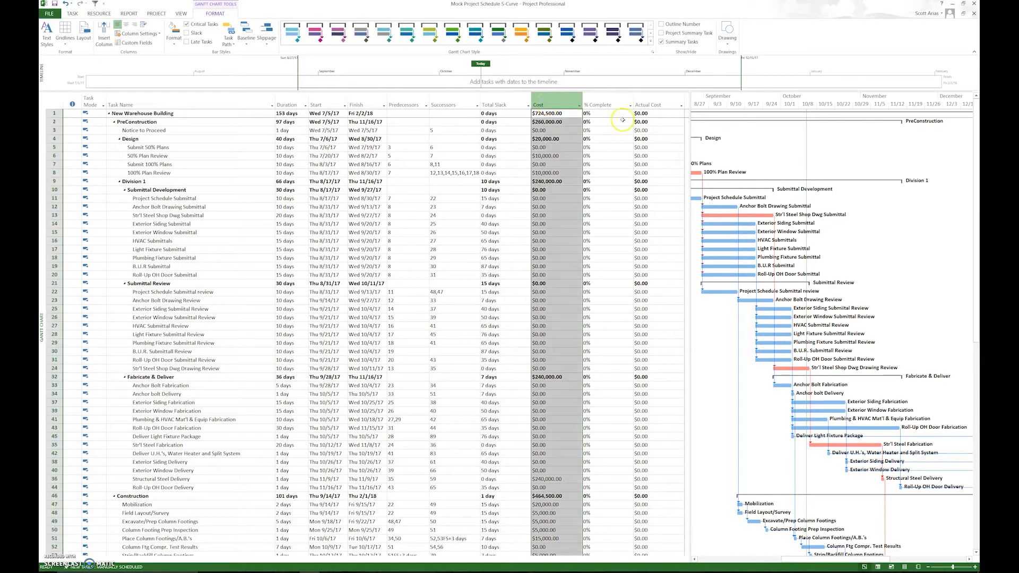
{"action": "left_click", "coordinate": [618, 104]}
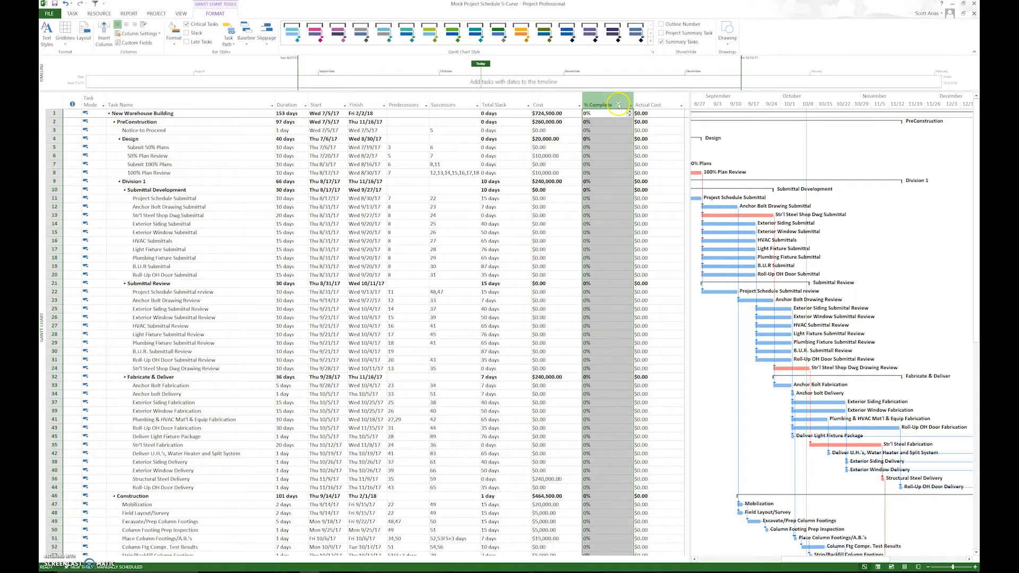
{"action": "left_click", "coordinate": [663, 102]}
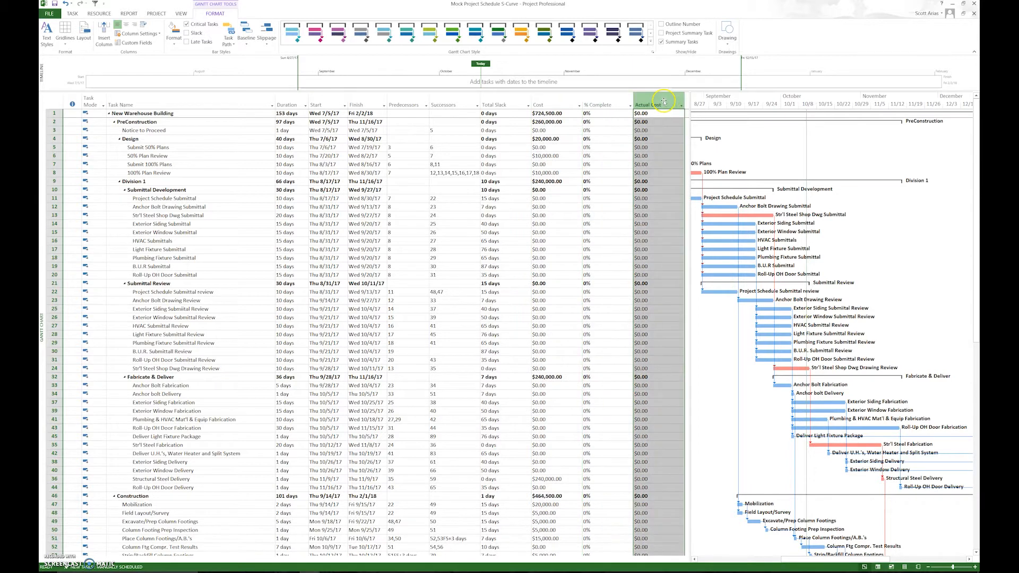
{"action": "left_click", "coordinate": [547, 95]}
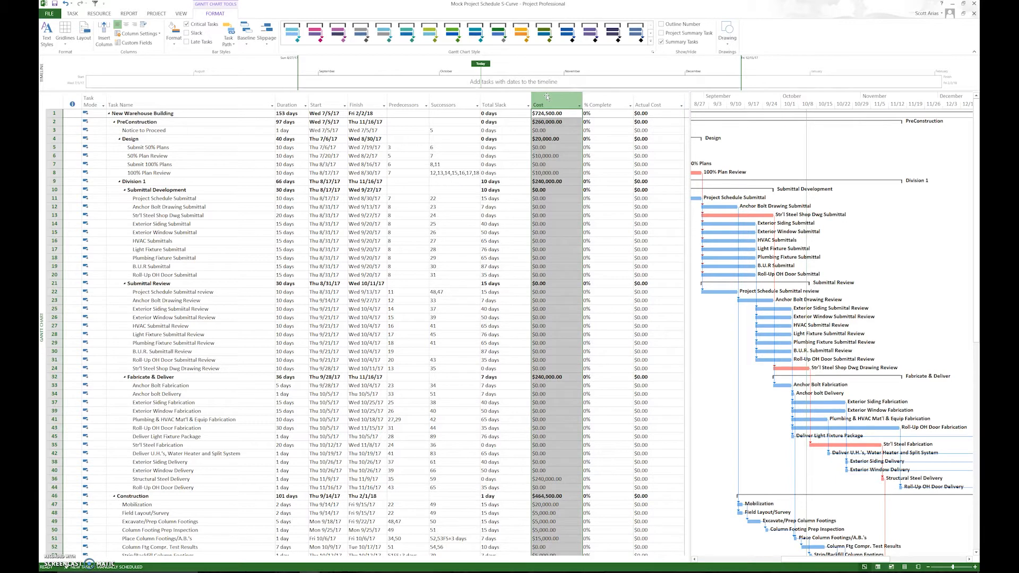
- Examine the cost entries of the design, submittal and Mobilization tasks
{"action": "left_click", "coordinate": [560, 150]}
{"action": "left_click", "coordinate": [557, 173]}
{"action": "left_click", "coordinate": [568, 249]}
{"action": "left_click", "coordinate": [563, 309]}
{"action": "left_click", "coordinate": [551, 199]}
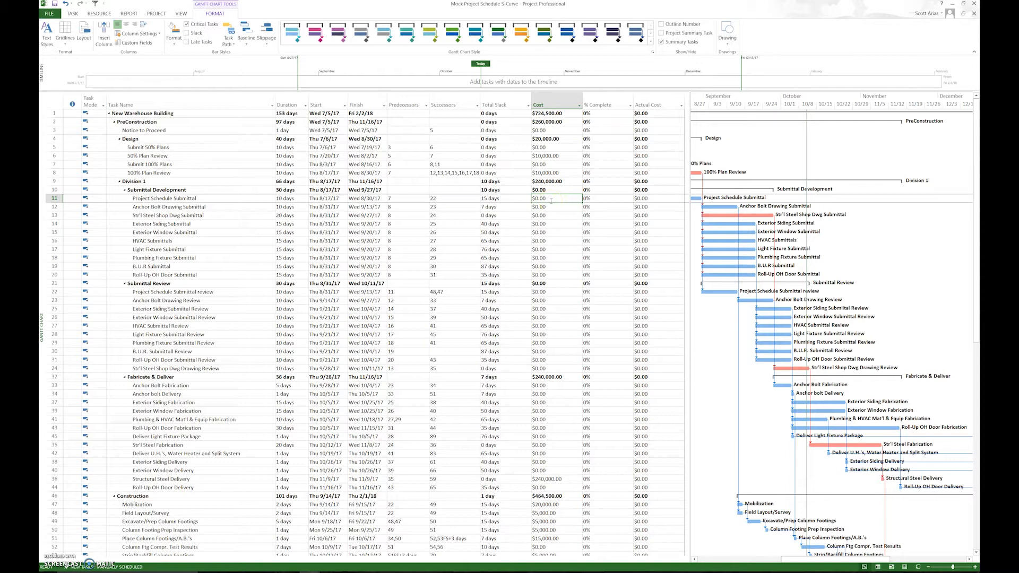
{"action": "left_click", "coordinate": [548, 208]}
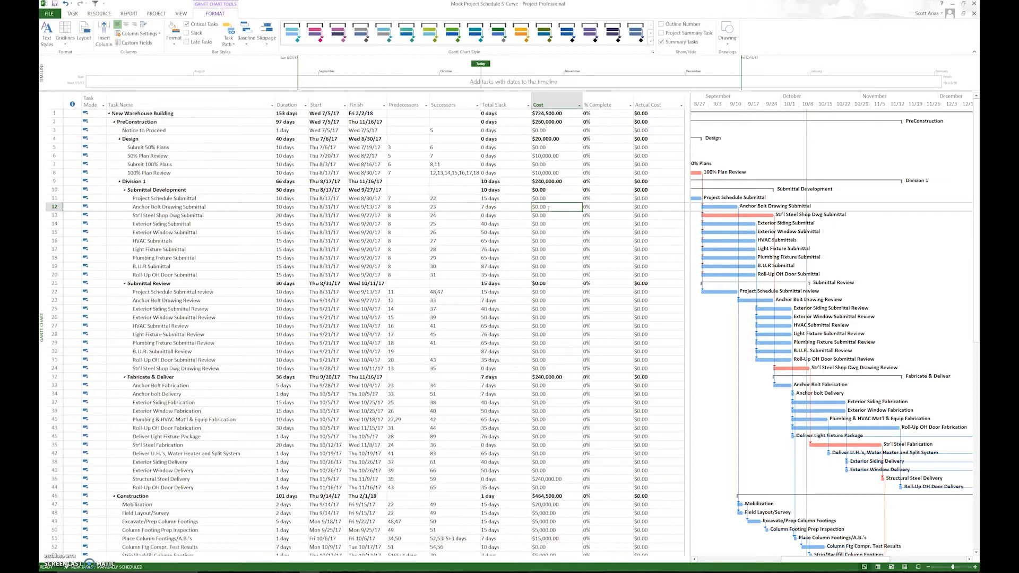
{"action": "left_click", "coordinate": [547, 156]}
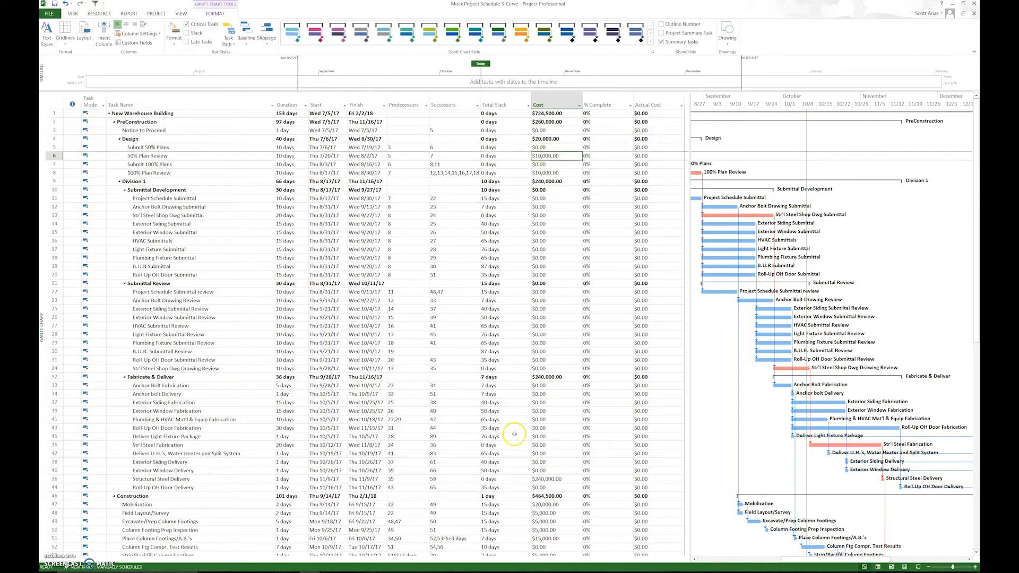
{"action": "left_click", "coordinate": [551, 504]}
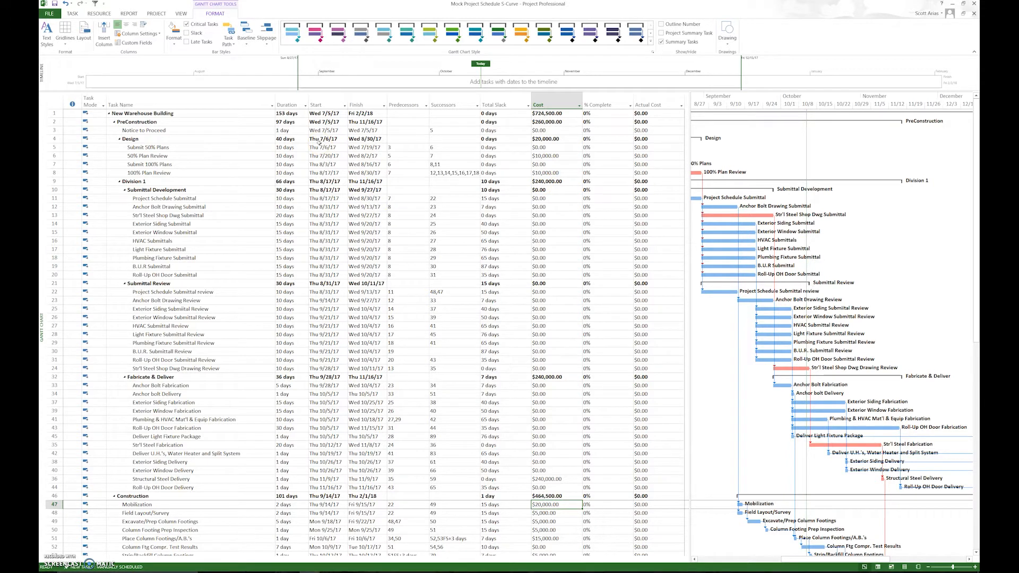
- Open the Cash Flow cost report and display the field list of its chart
{"action": "left_click", "coordinate": [131, 14]}
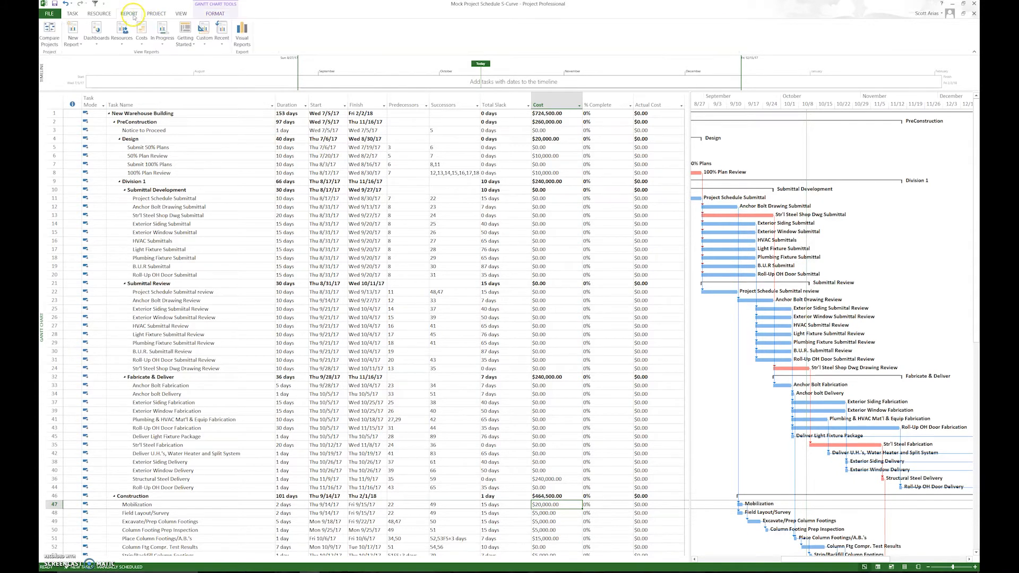
{"action": "left_click", "coordinate": [144, 41]}
{"action": "left_click", "coordinate": [155, 62]}
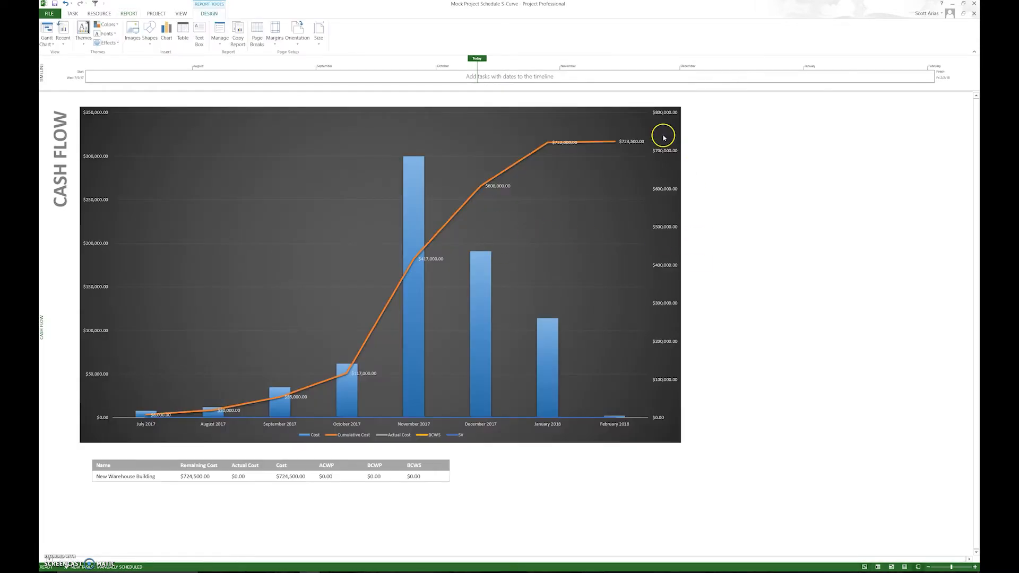
{"action": "right_click", "coordinate": [663, 137]}
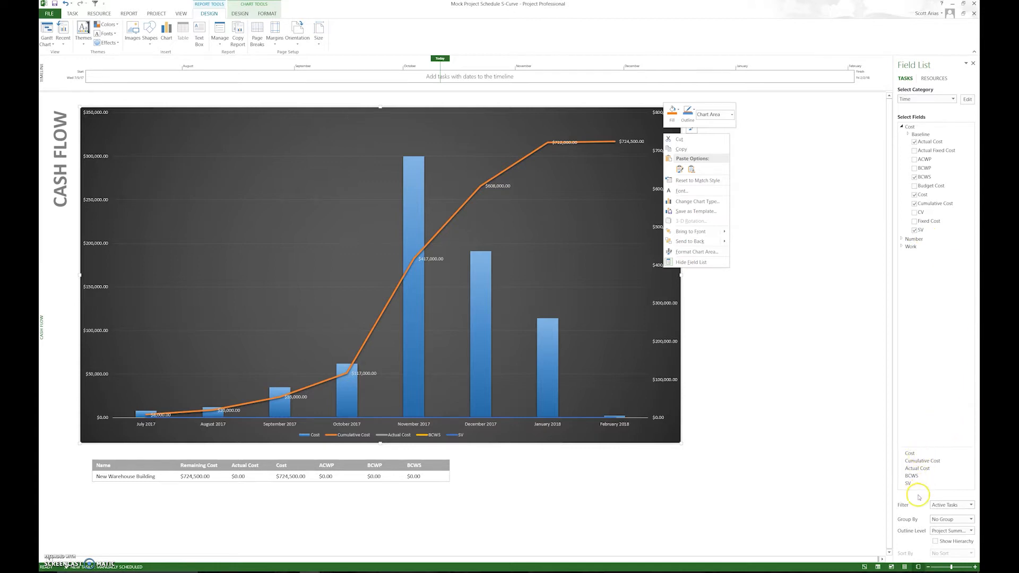
{"action": "left_click", "coordinate": [804, 261]}
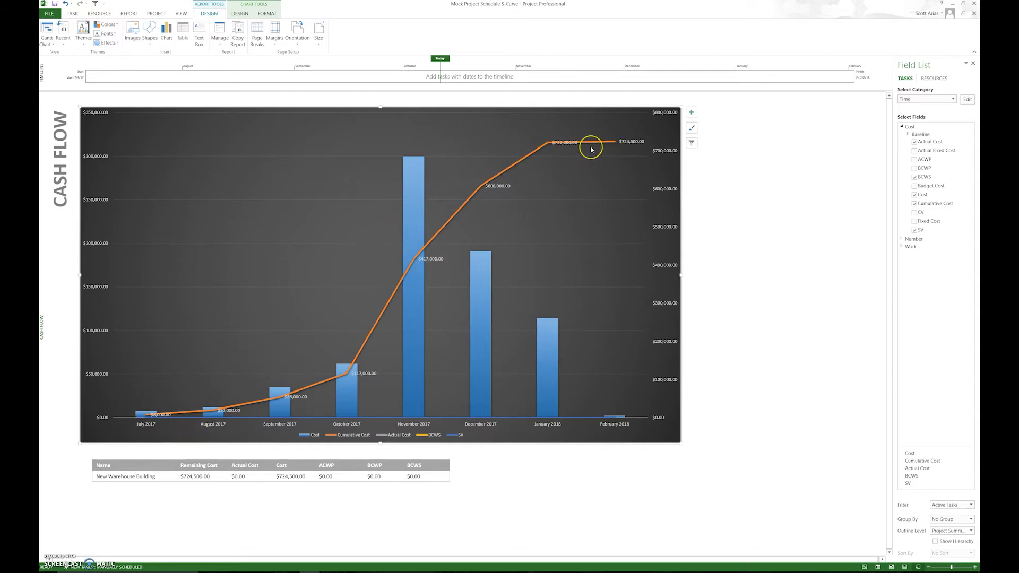
- Draw a straight line, about 12.5 in wide and 6.9 in high, from the July 2017 bar to the cumulative cost curve's February 2018 end
{"action": "left_click", "coordinate": [150, 32]}
{"action": "left_click", "coordinate": [154, 62]}
{"action": "left_click_drag", "start_coordinate": [125, 410], "coordinate": [294, 330]}
{"action": "mouse_move", "coordinate": [480, 228]}
{"action": "left_mouse_down"}
{"action": "mouse_move", "coordinate": [632, 132]}
{"action": "mouse_move", "coordinate": [618, 140]}
{"action": "left_mouse_up"}
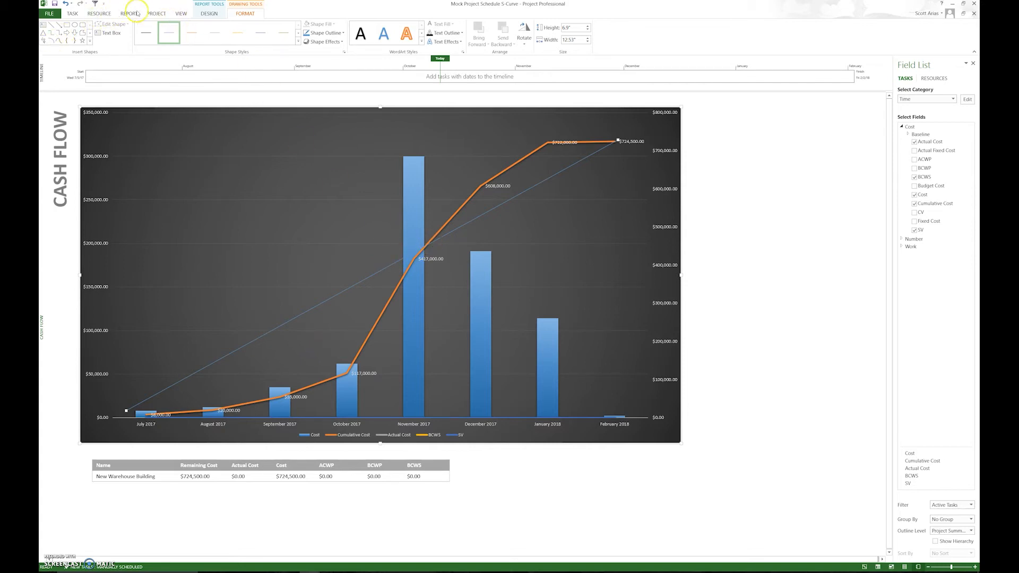
- Return to the Gantt Chart view and select the cost of the Mobilization task under Construction
{"action": "left_click", "coordinate": [181, 14]}
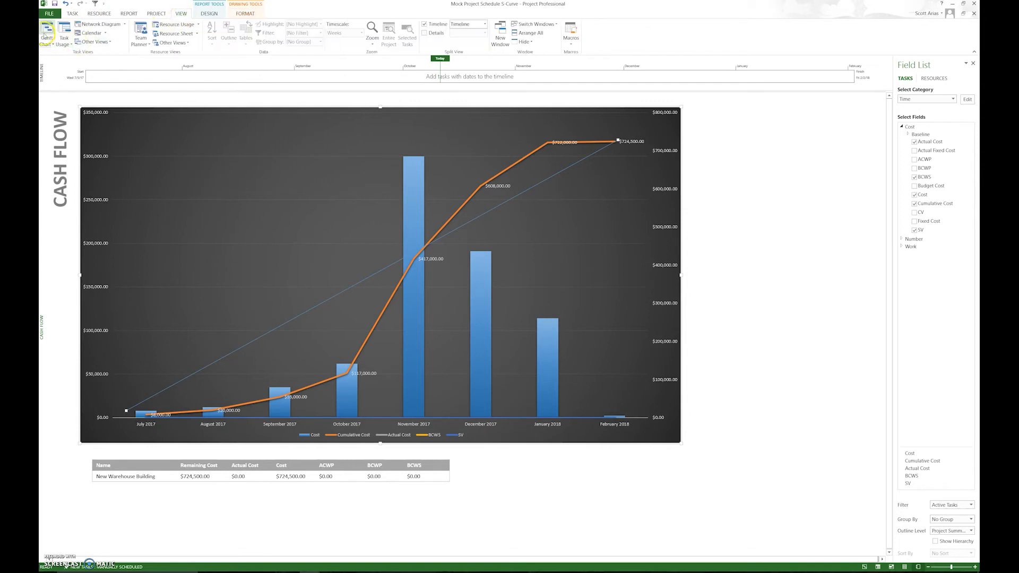
{"action": "left_click", "coordinate": [46, 33]}
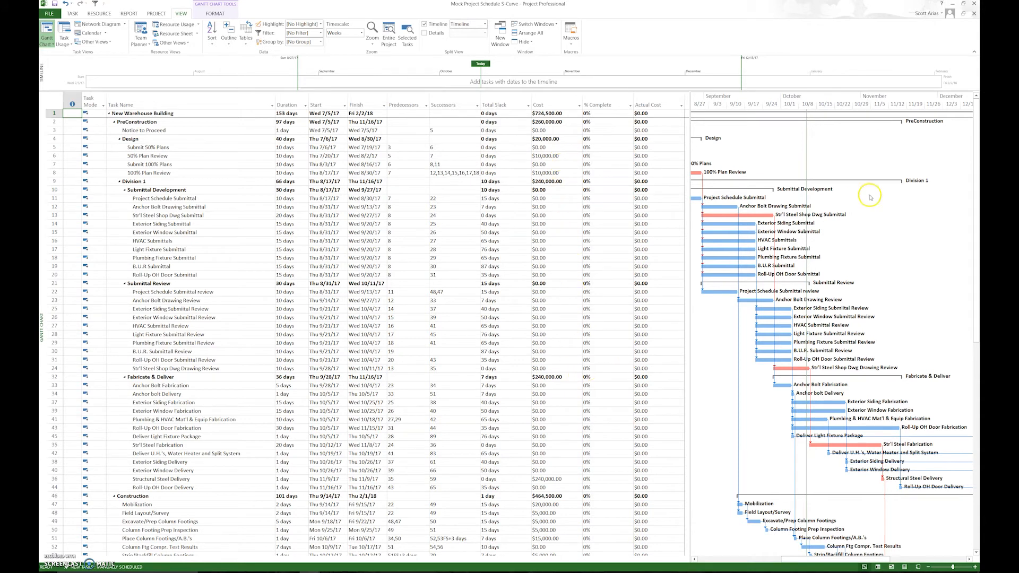
{"action": "scroll", "coordinate": [976, 140], "scroll_direction": "down", "scroll_amount": 4}
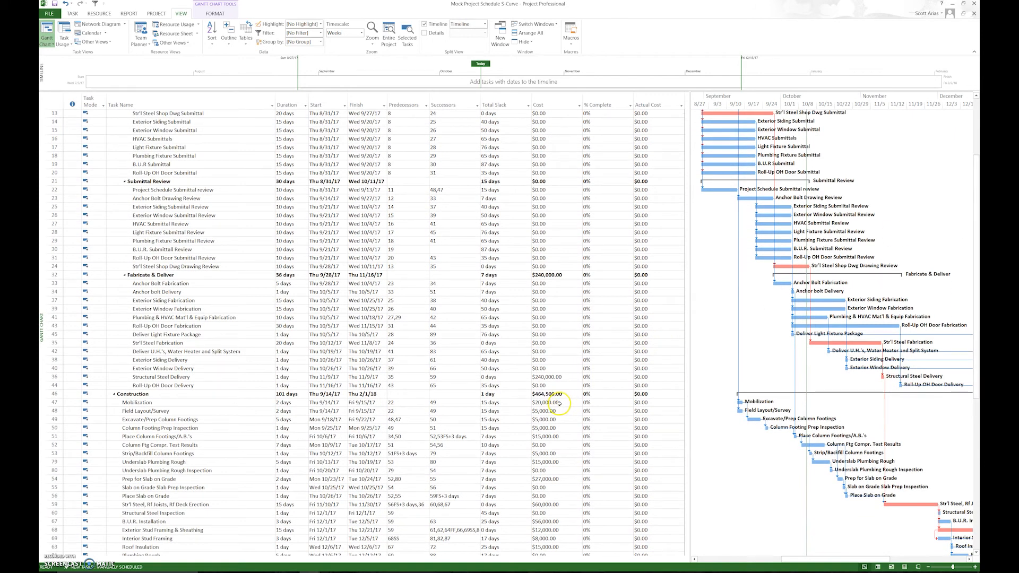
{"action": "left_click_drag", "start_coordinate": [974, 300], "coordinate": [941, 299]}
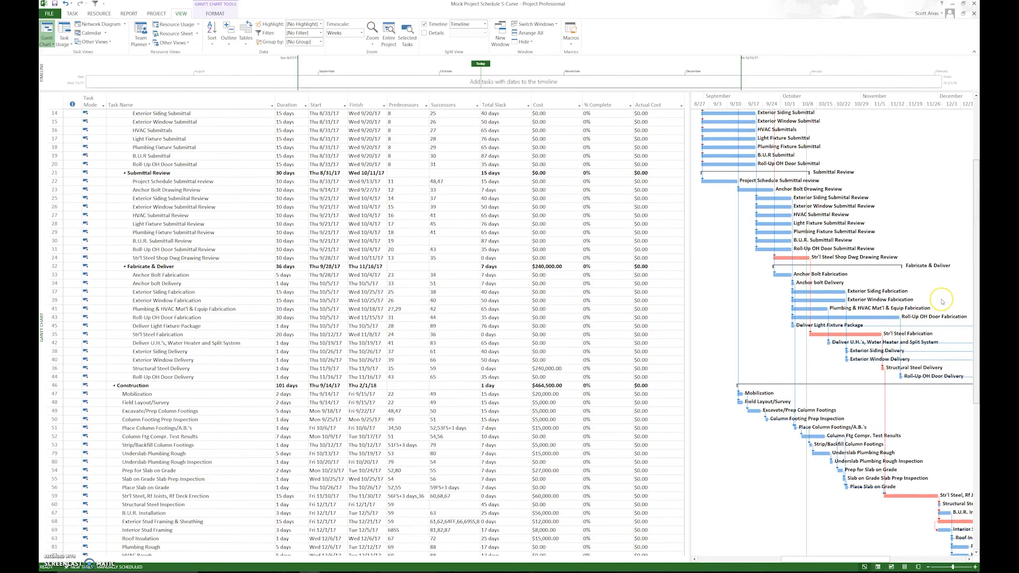
{"action": "scroll", "coordinate": [942, 301], "scroll_direction": "up", "scroll_amount": 1}
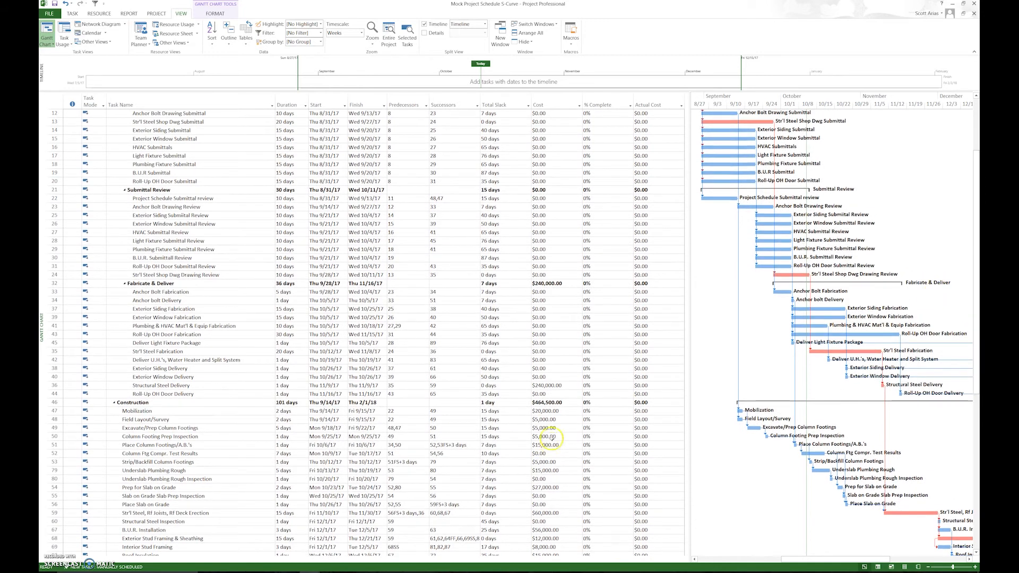
{"action": "left_click", "coordinate": [549, 411]}
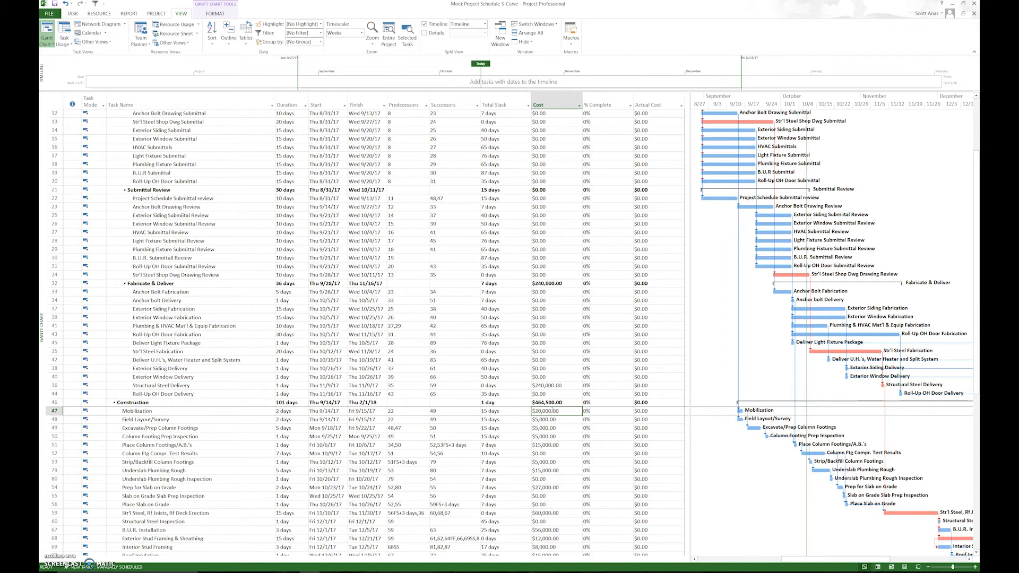
{"action": "left_click", "coordinate": [540, 412]}
{"action": "double_click", "coordinate": [540, 413]}
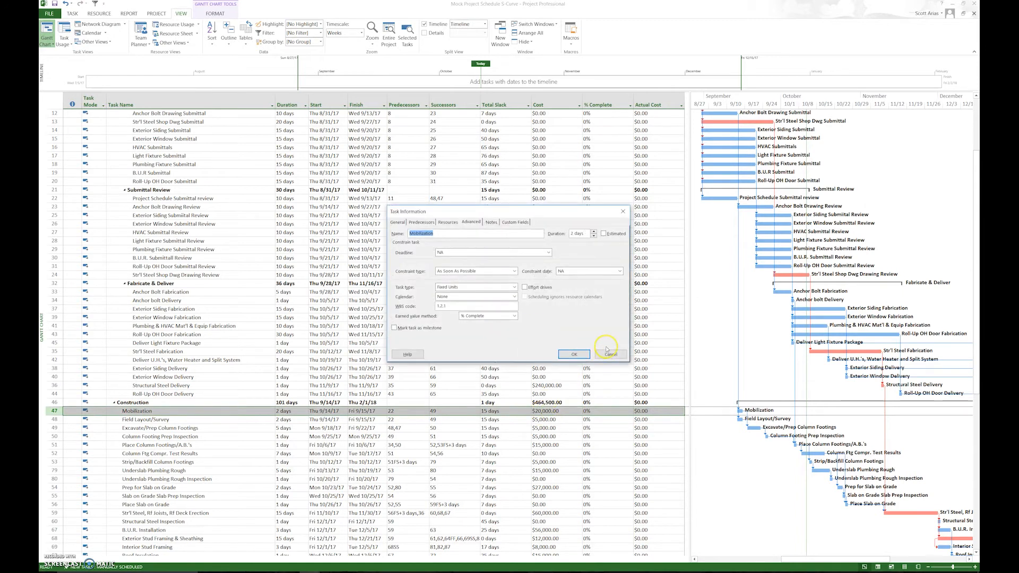
{"action": "left_click", "coordinate": [607, 353]}
- Set the cost of the Mobilization task to $200,000
{"action": "left_click", "coordinate": [567, 412]}
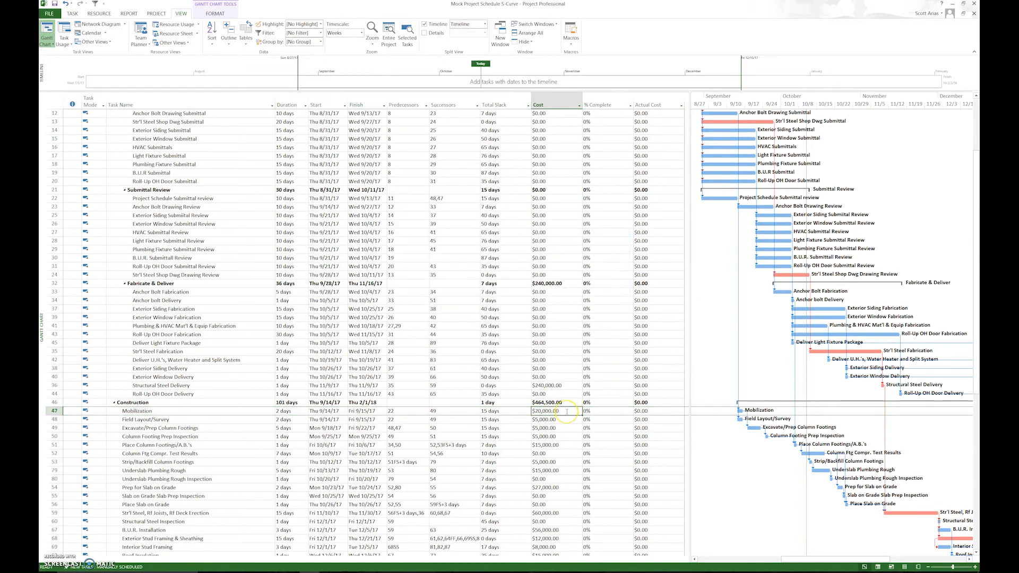
{"action": "key", "text": "BackSpace"}
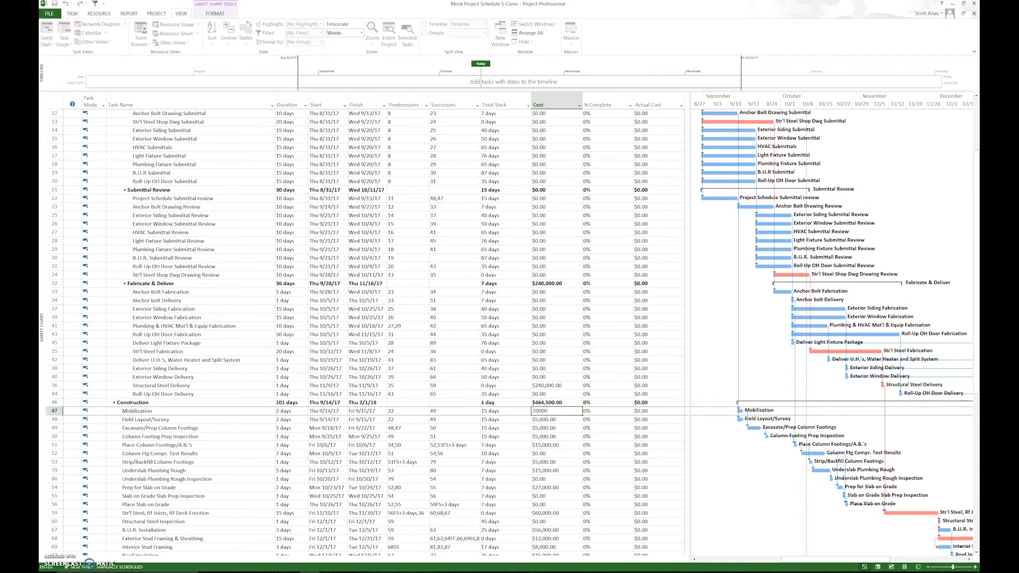
{"action": "key", "text": "Return"}
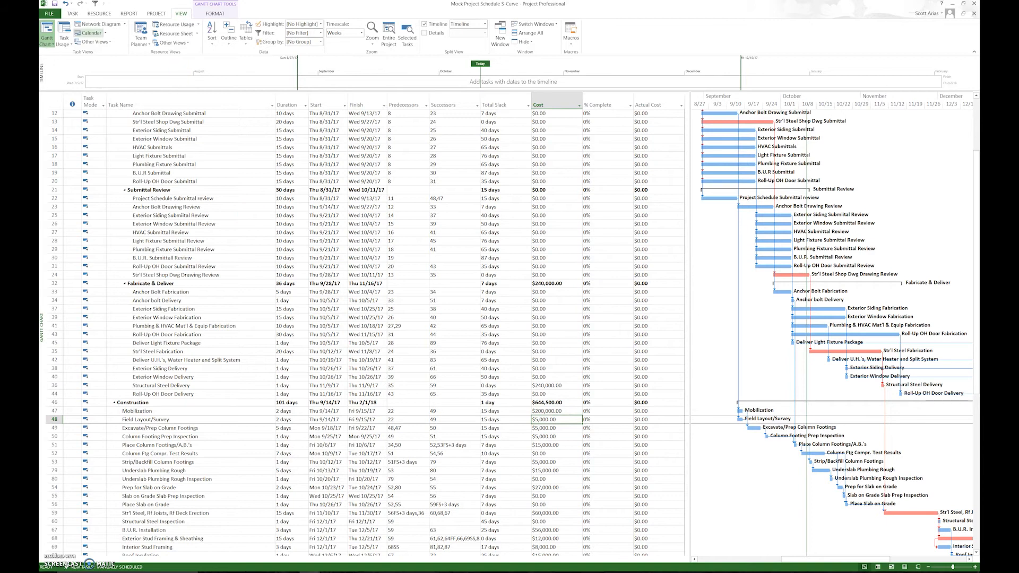
- Open the Cash Flow cost report to compare the cumulative cost curve with the straight reference line
{"action": "left_click", "coordinate": [132, 14]}
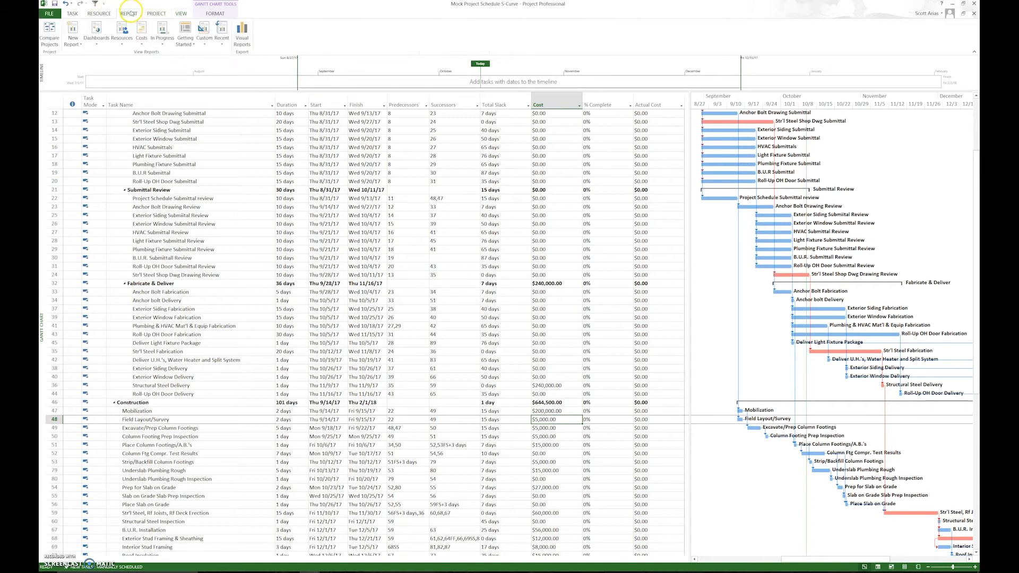
{"action": "left_click", "coordinate": [141, 37]}
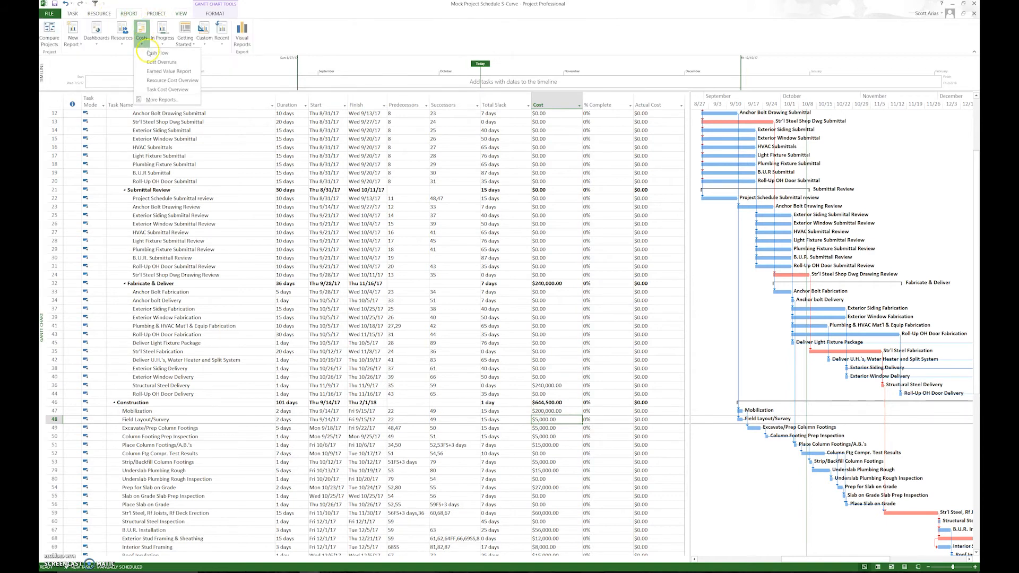
{"action": "left_click", "coordinate": [150, 56]}
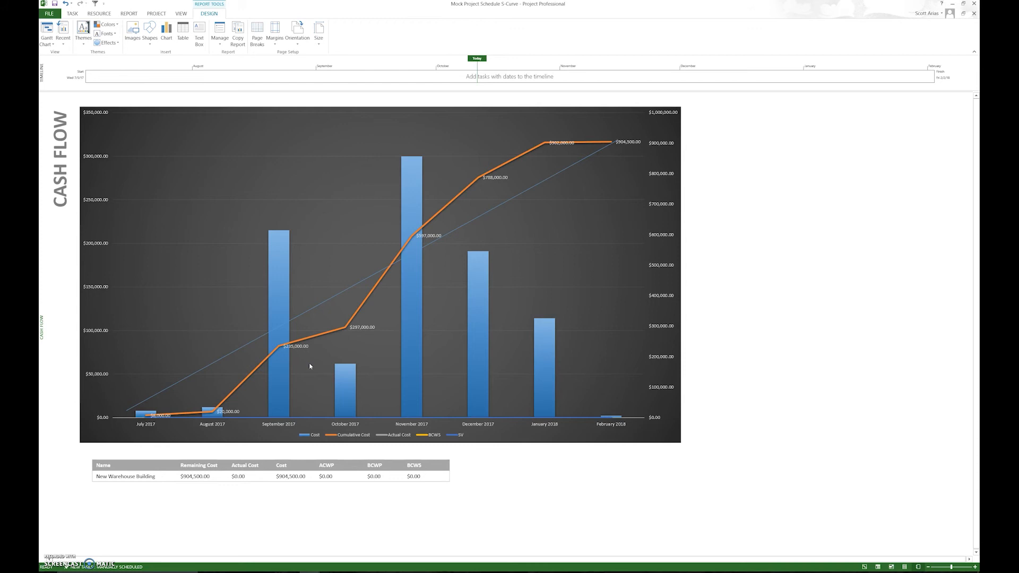
- Go back to the Gantt chart and set the cost of the Mobilization task to $500,000
{"action": "left_click", "coordinate": [46, 29]}
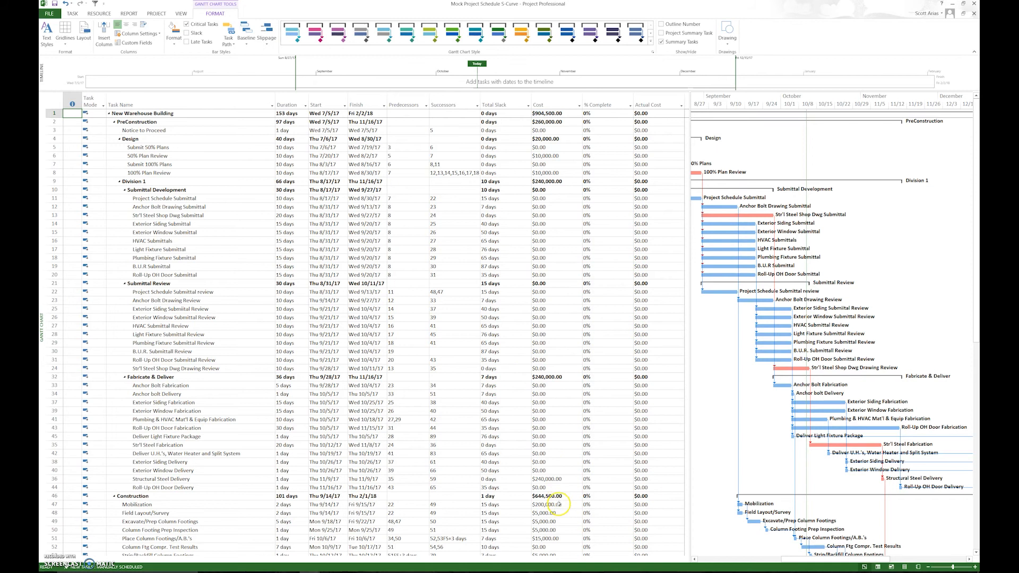
{"action": "left_click", "coordinate": [559, 504]}
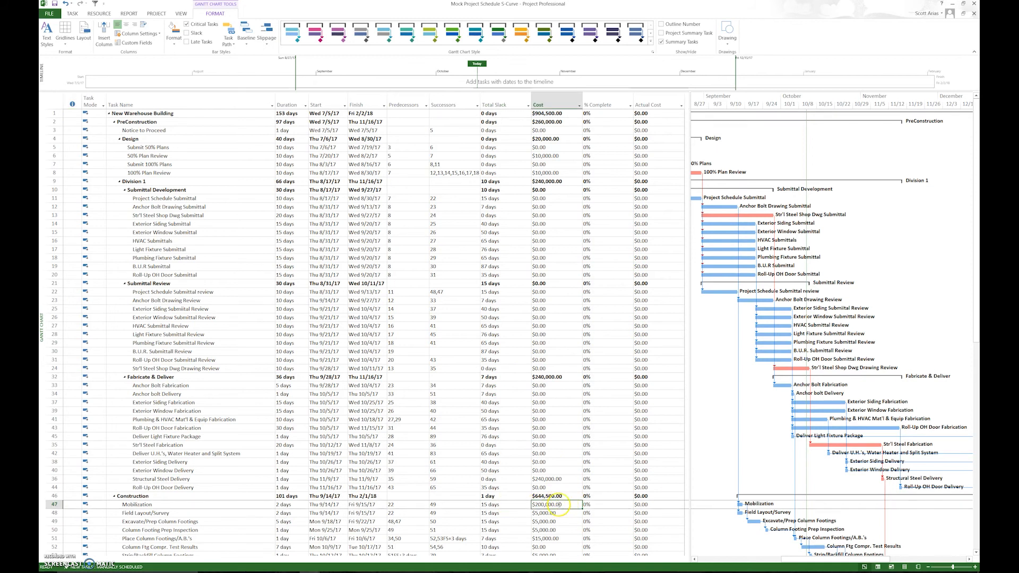
{"action": "left_click", "coordinate": [564, 504]}
{"action": "type", "text": "500000"}
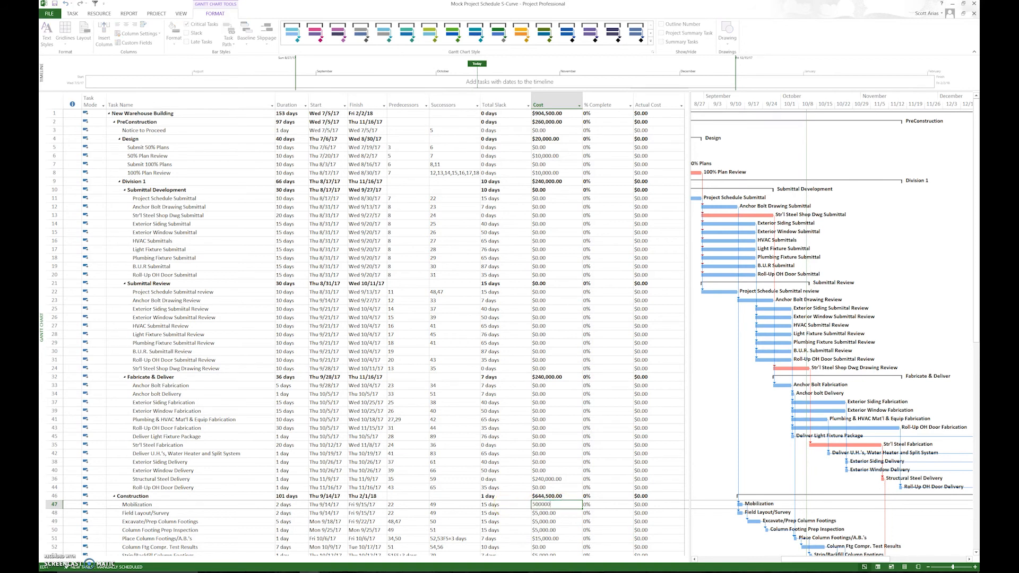
{"action": "key", "text": "Return"}
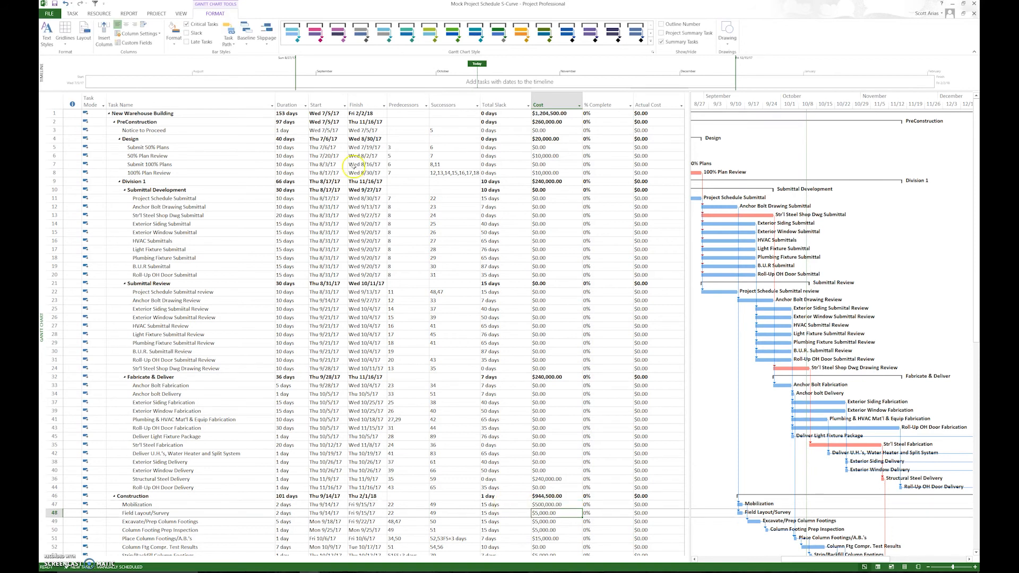
- Reopen the Cash Flow cost report and select its chart to review the front-loaded cost curve
{"action": "left_click", "coordinate": [157, 13]}
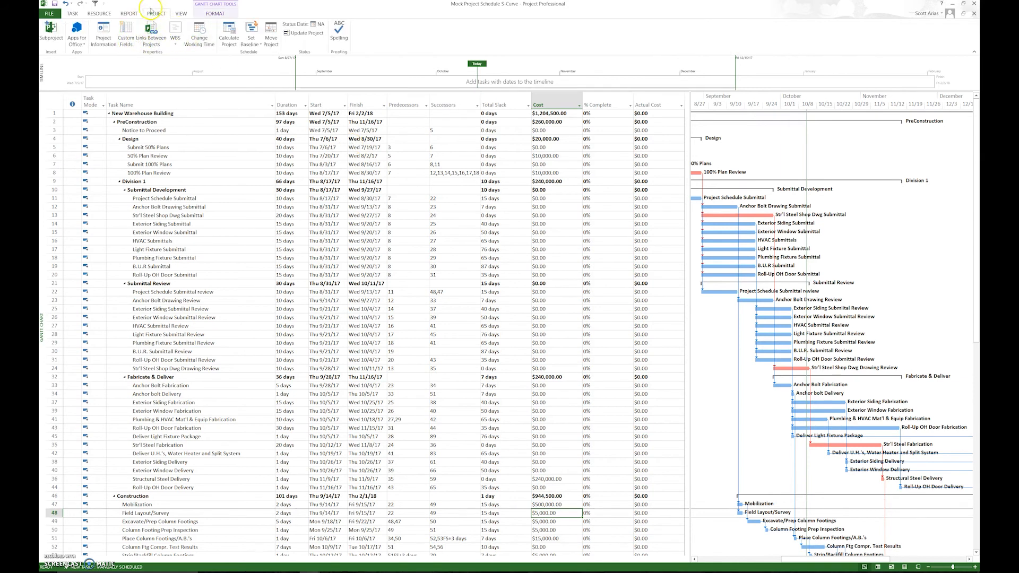
{"action": "left_click", "coordinate": [129, 13]}
{"action": "left_click", "coordinate": [141, 42]}
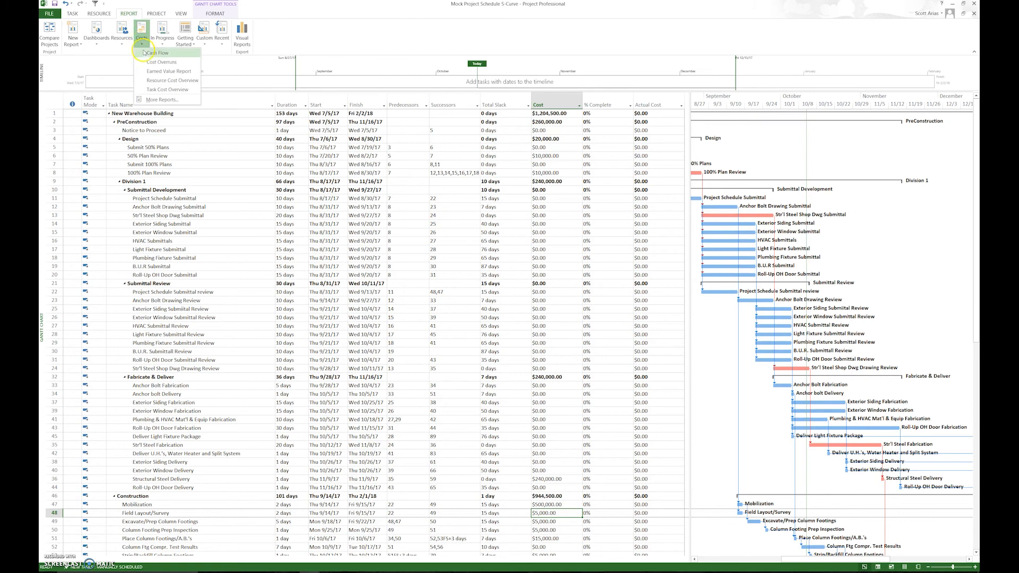
{"action": "left_click", "coordinate": [144, 53]}
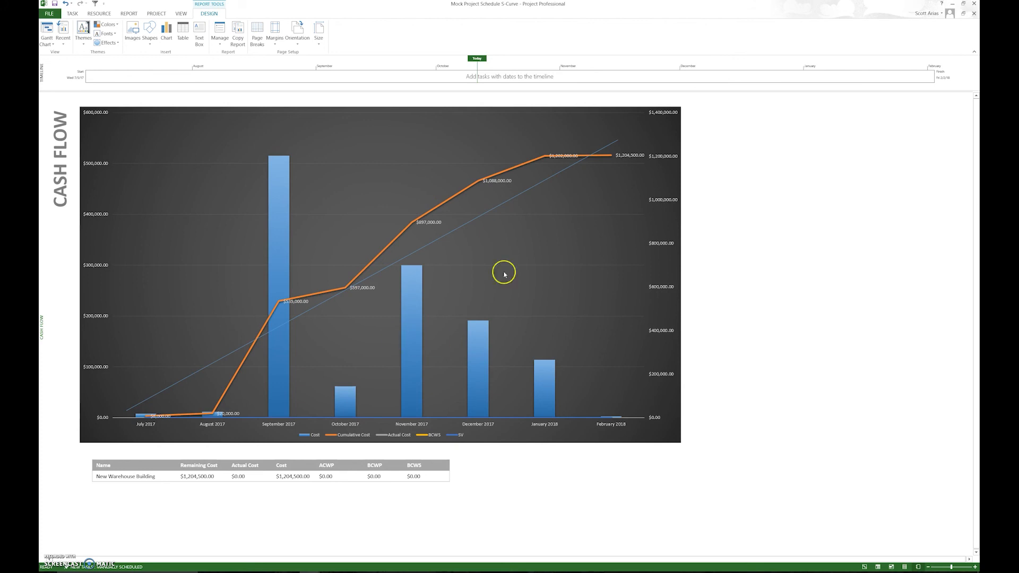
{"action": "left_click", "coordinate": [670, 138]}
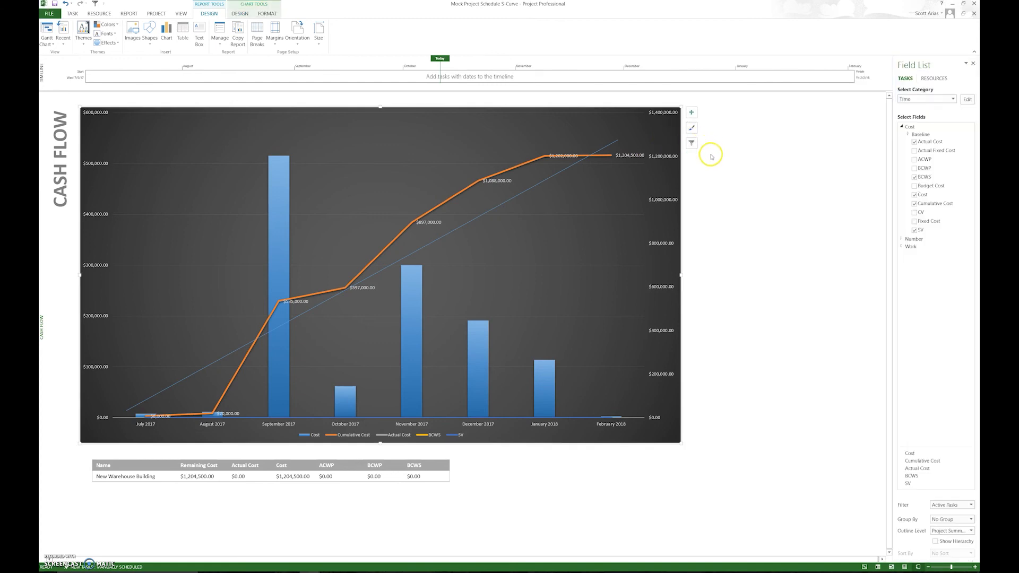